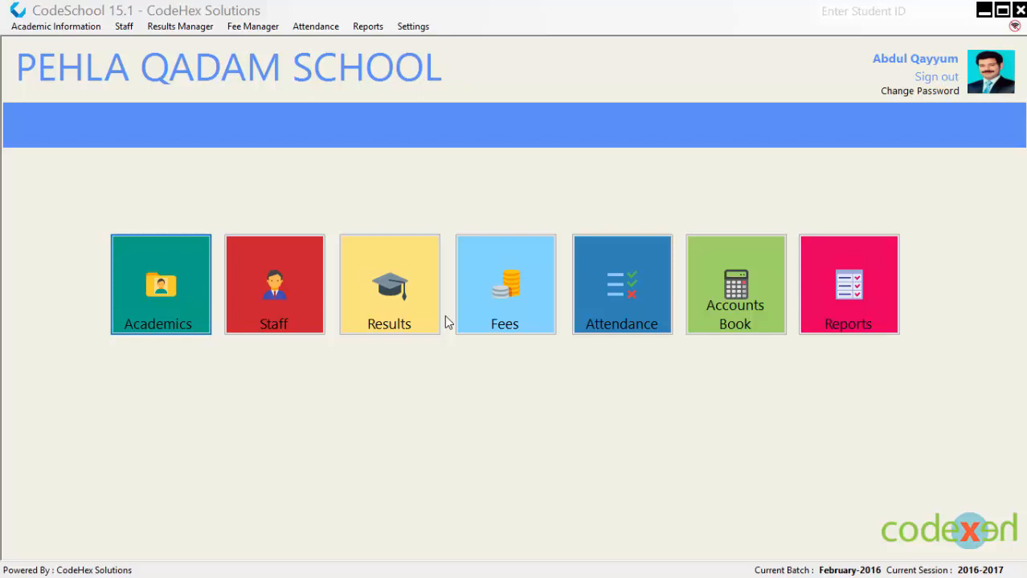
Review the details of the 2016-2017 session in the current session settings.
click(410, 27)
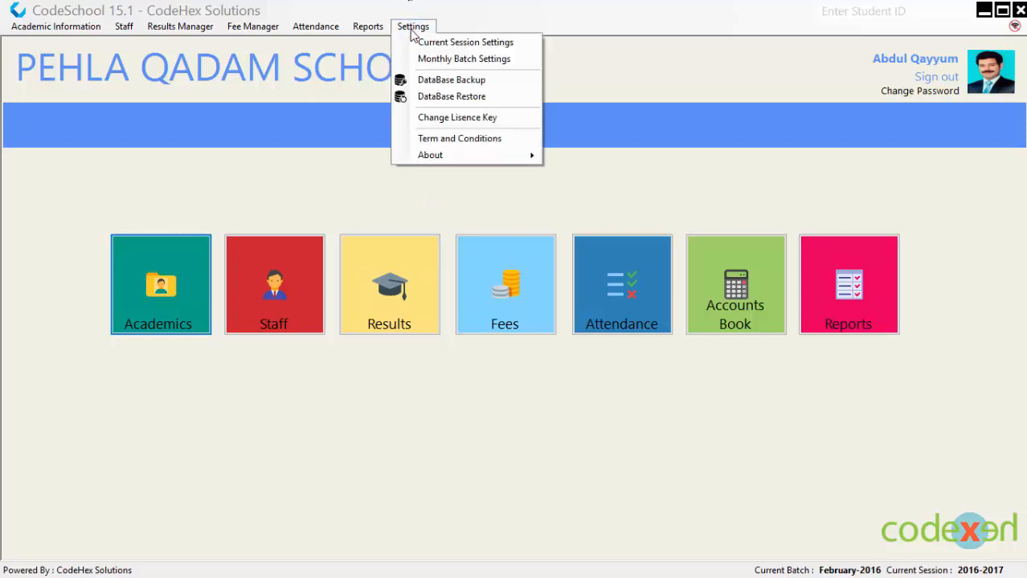
click(446, 46)
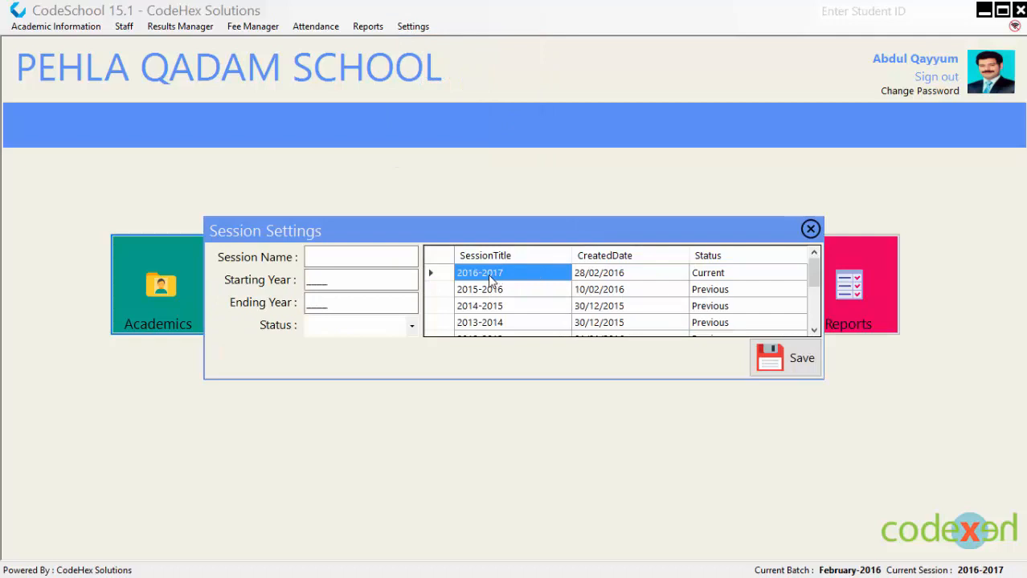
click(448, 280)
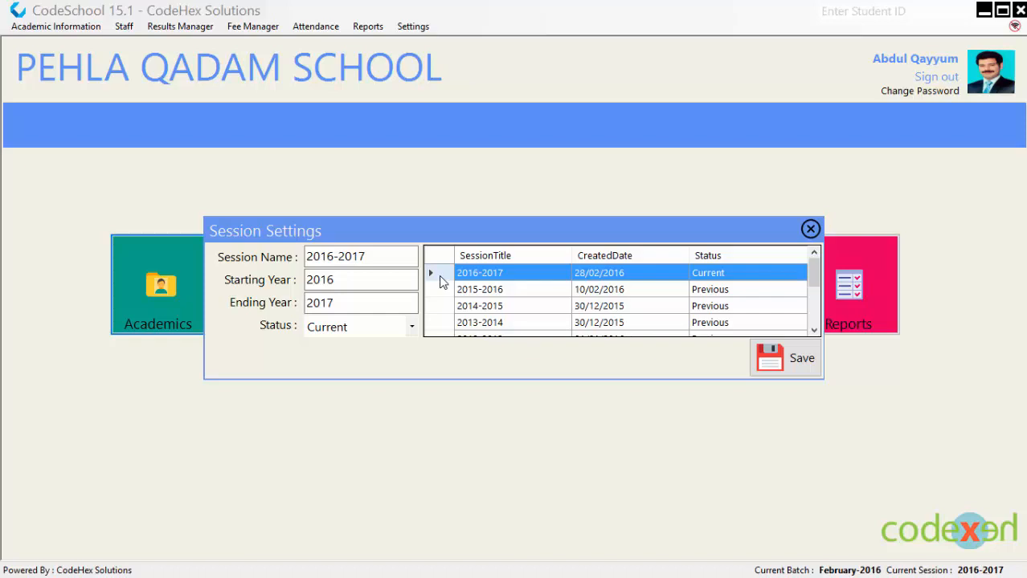
click(809, 231)
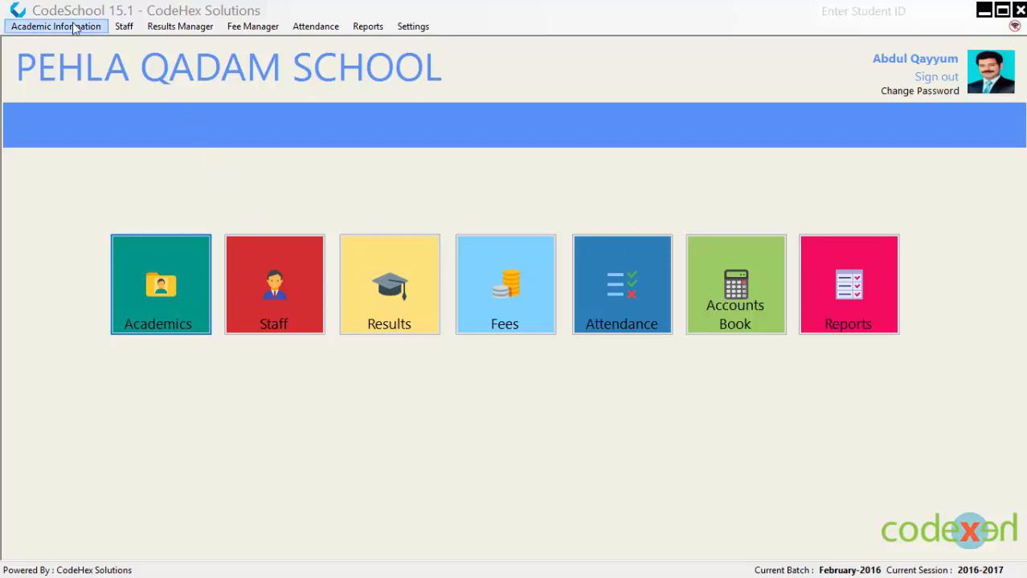
click(423, 31)
click(430, 42)
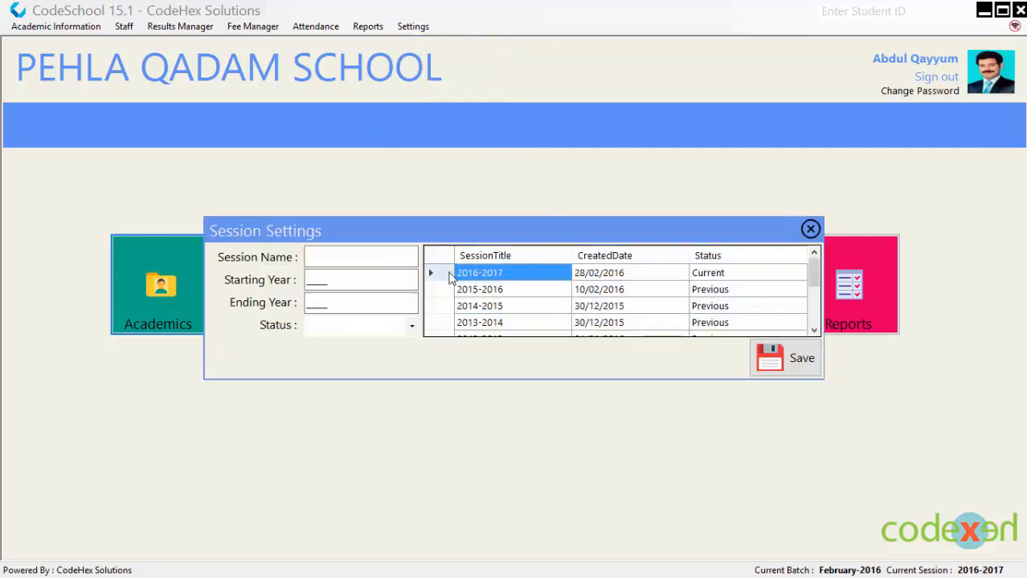
click(809, 229)
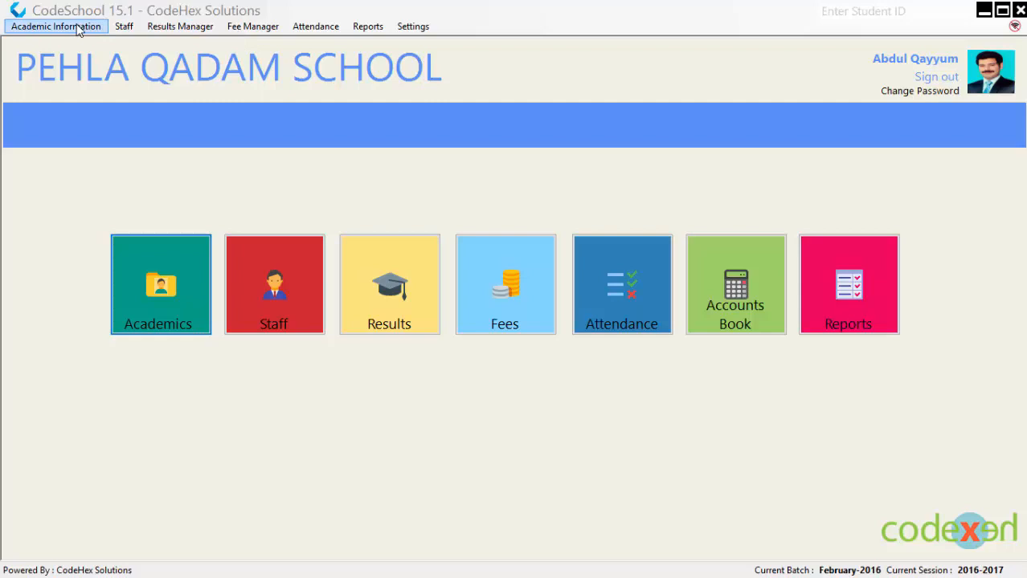
click(406, 28)
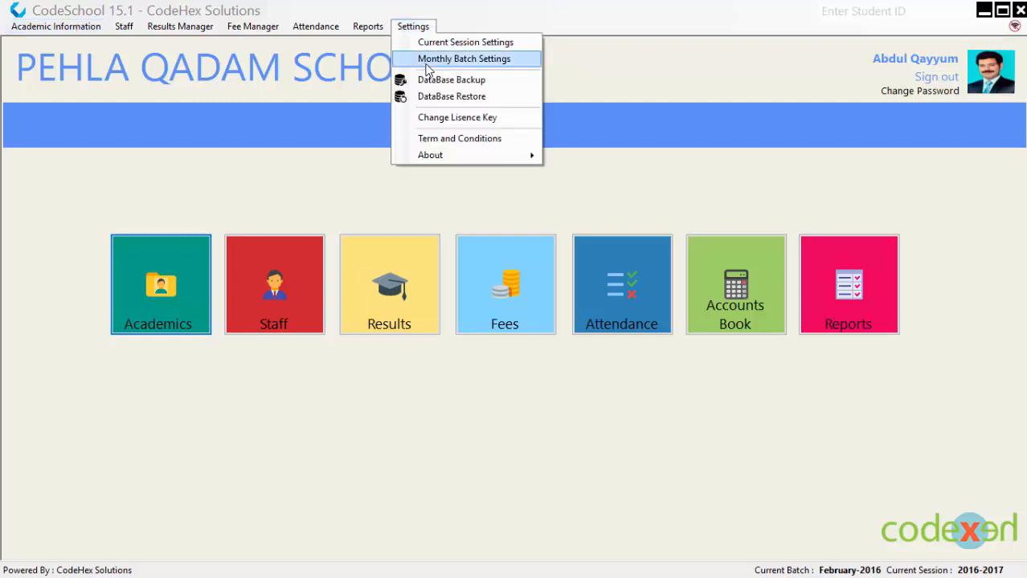
In the enrollment form for the current session, select all One-A students and check the available new class sections.
mouse_move(94, 31)
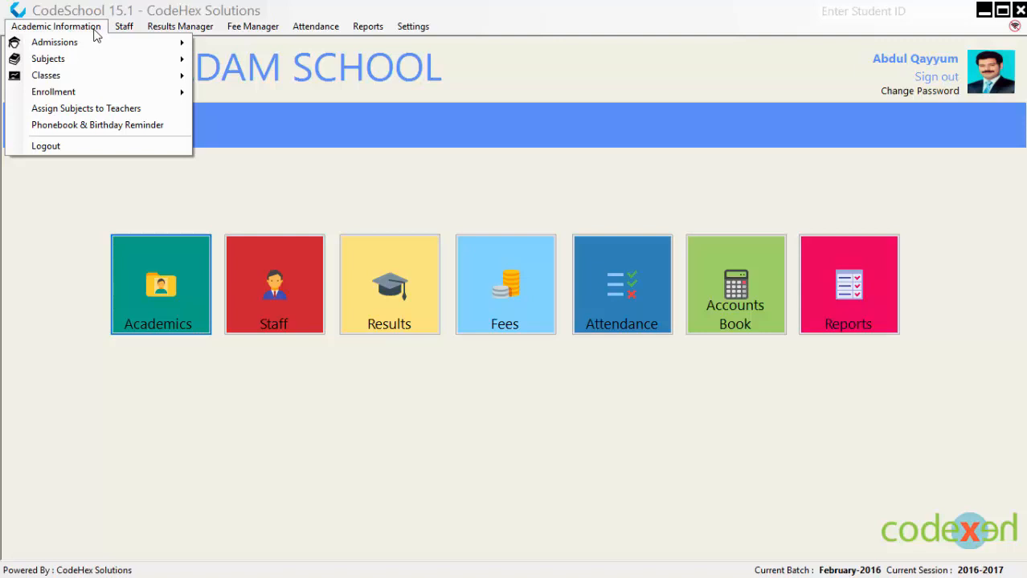
mouse_move(161, 96)
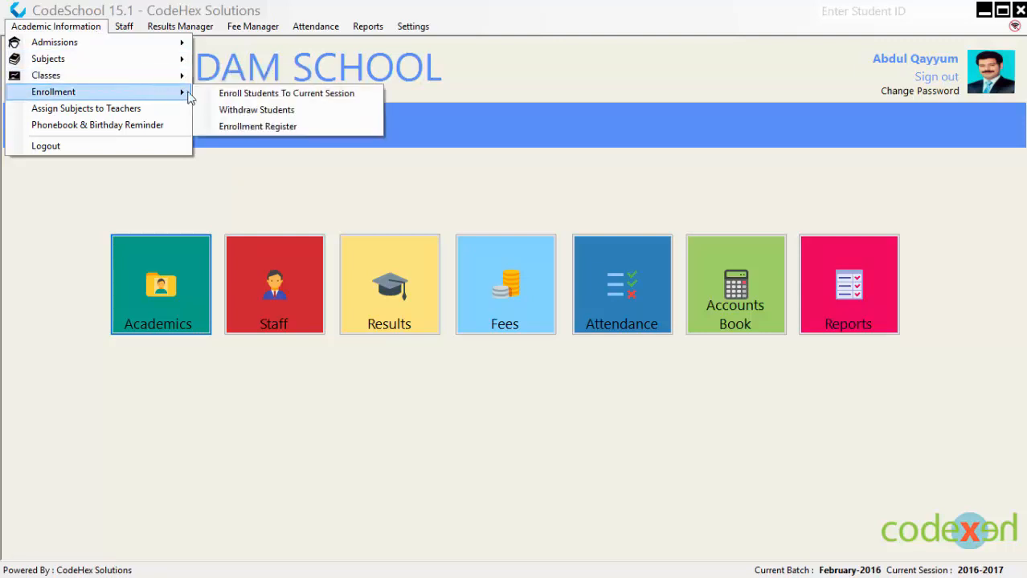
click(260, 94)
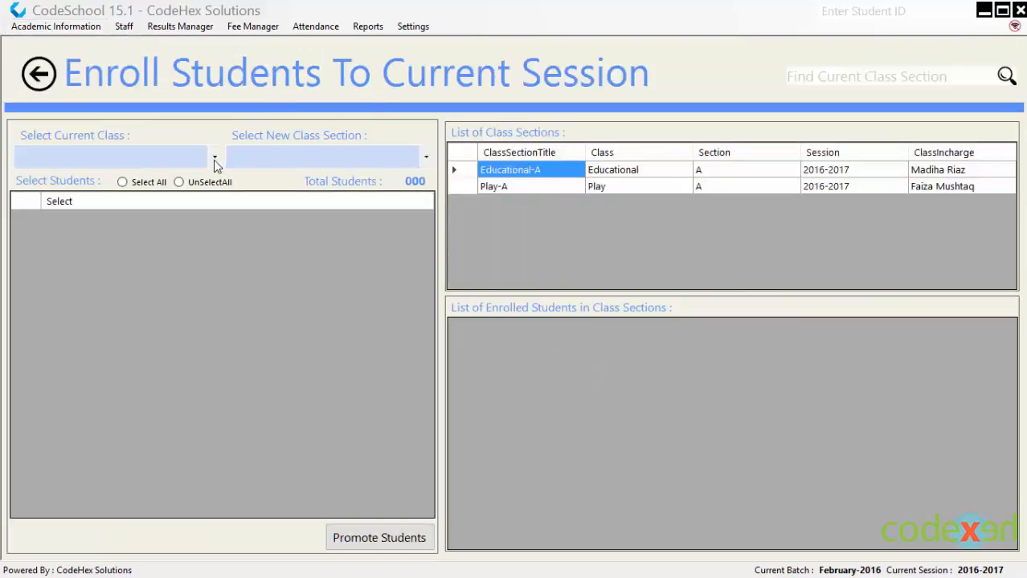
click(214, 157)
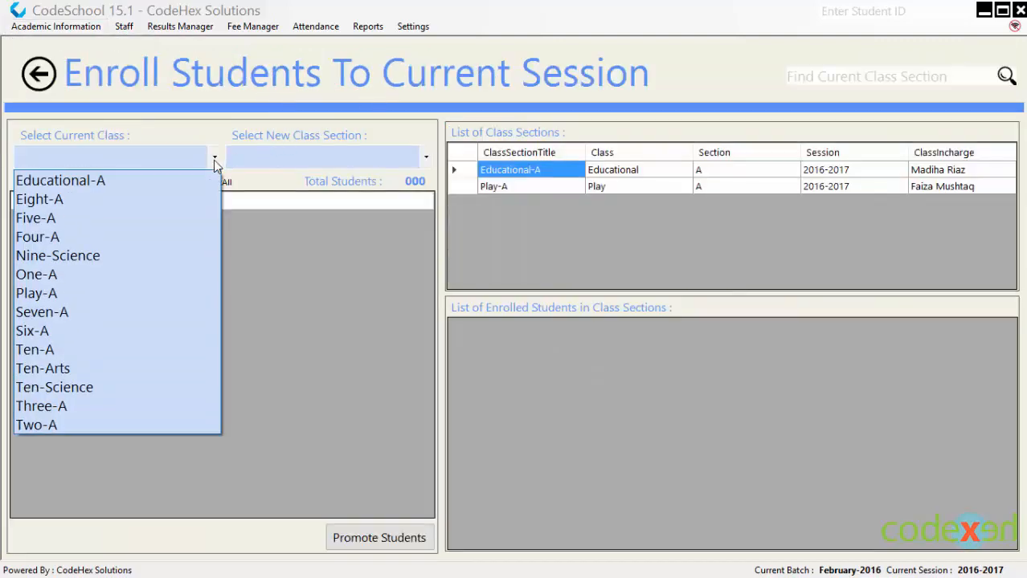
click(103, 274)
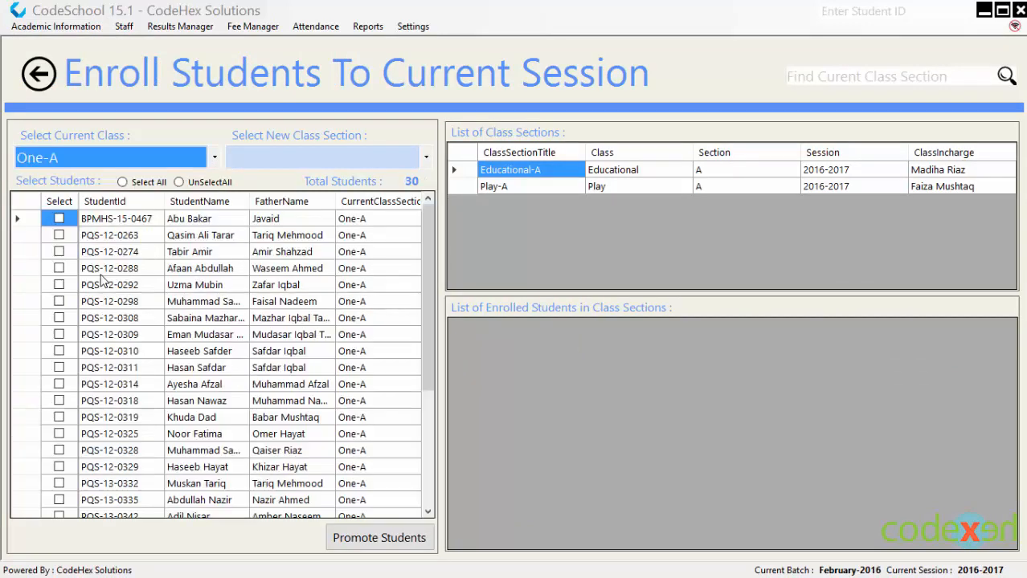
click(122, 182)
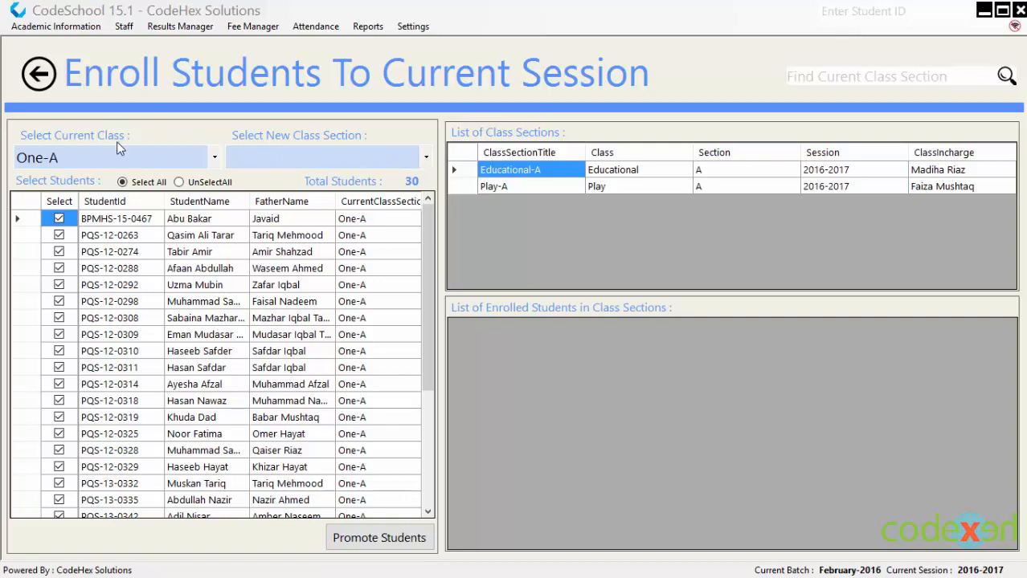
click(426, 159)
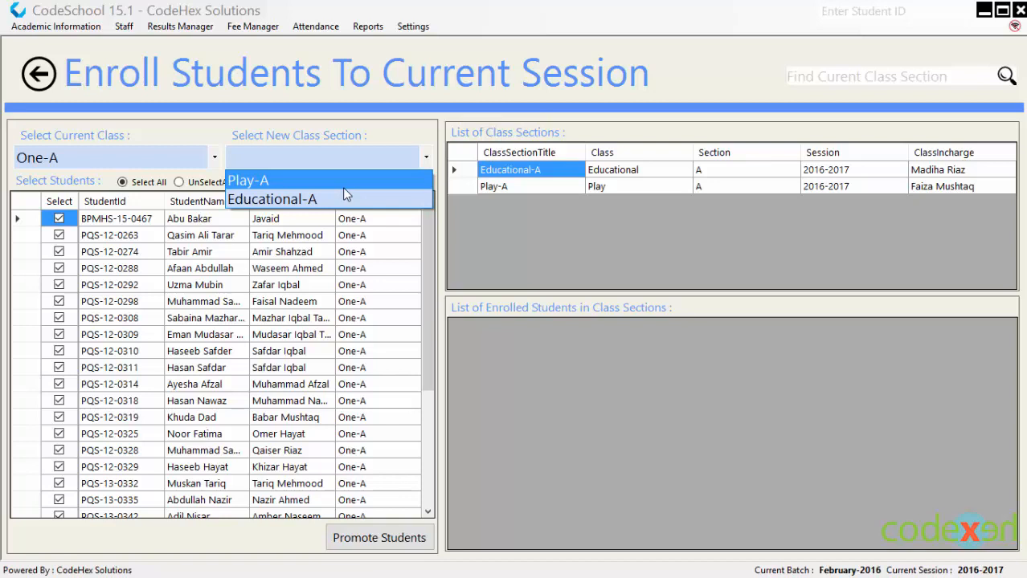
Start a new class section for class Two, section A, and assign its class incharge.
click(75, 28)
click(75, 28)
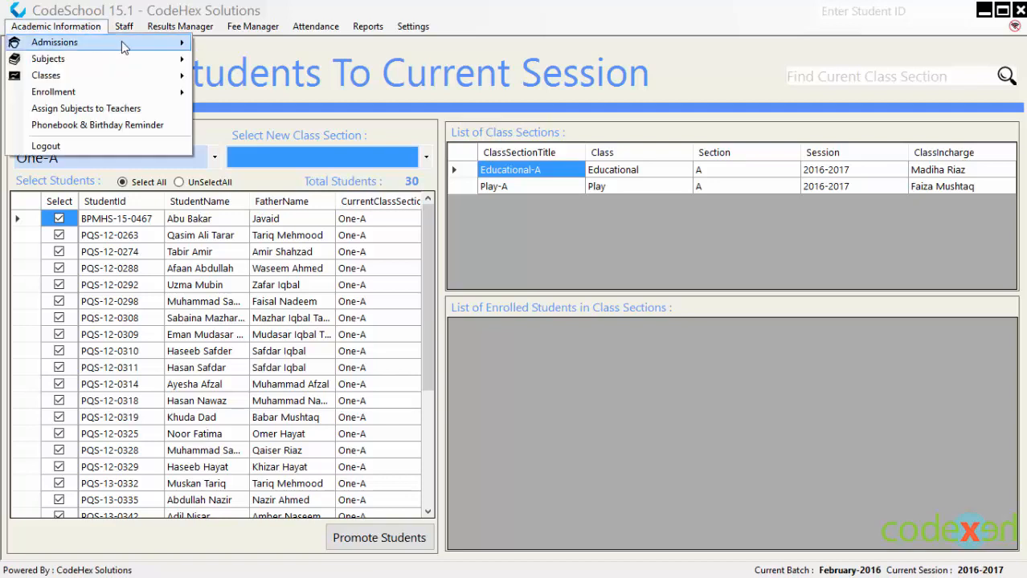
mouse_move(165, 75)
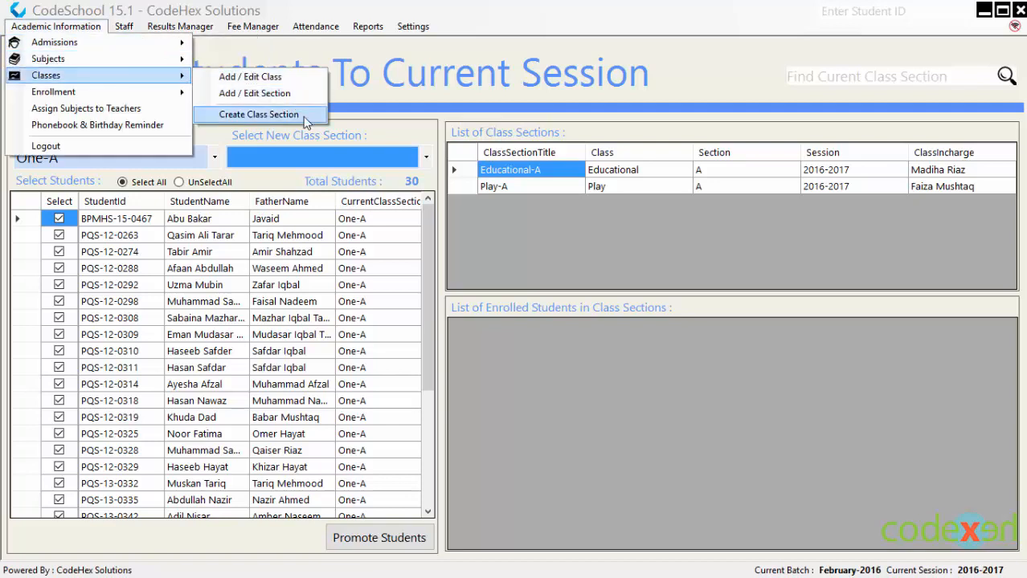
click(259, 114)
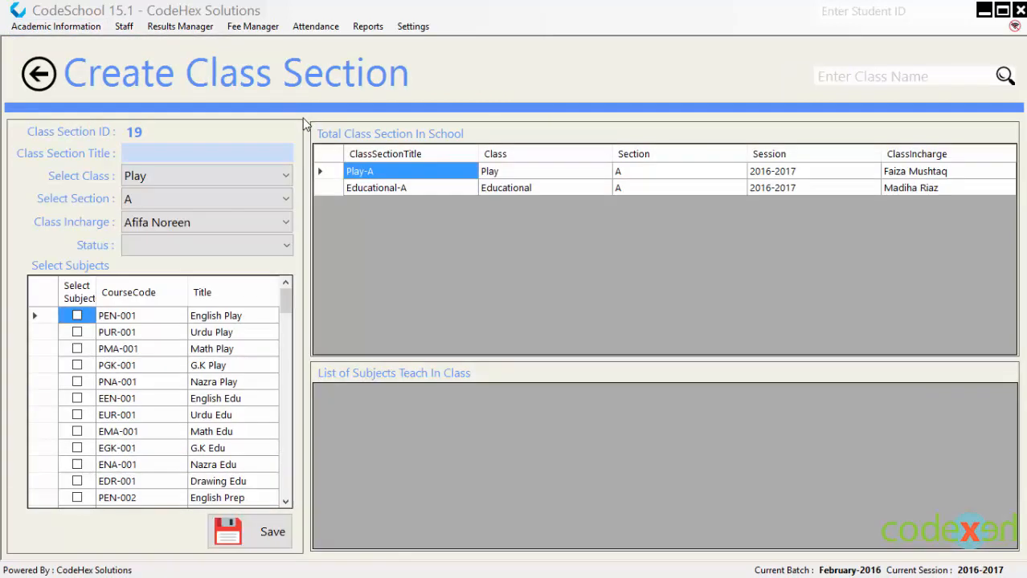
click(273, 175)
click(270, 260)
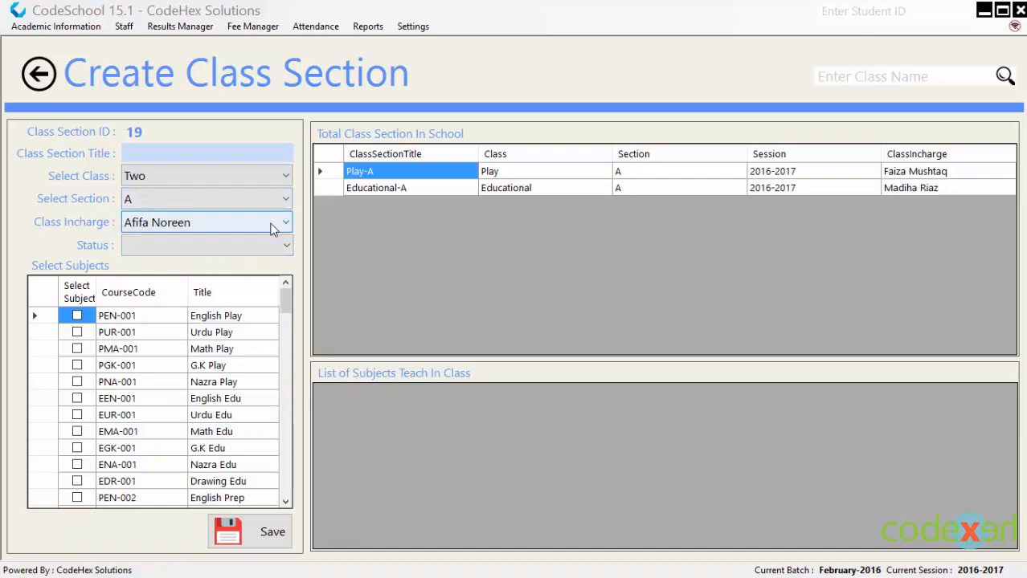
click(271, 228)
click(204, 295)
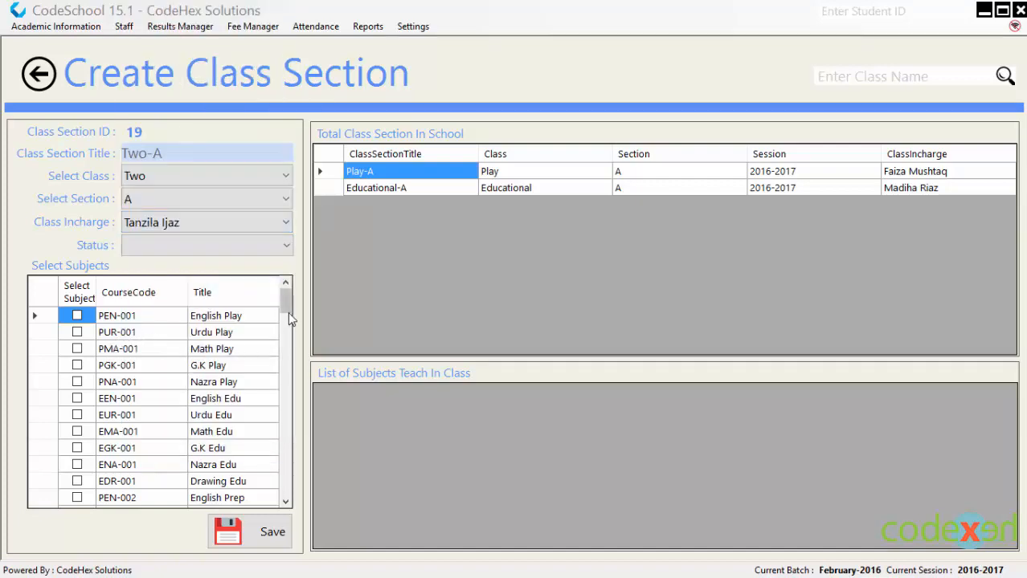
Select English Prep, Urdu Prep, Math Prep, G.K Prep, Nazra Prep and Drawing Prep as the Two-A section's subjects.
drag(285, 310, 287, 322)
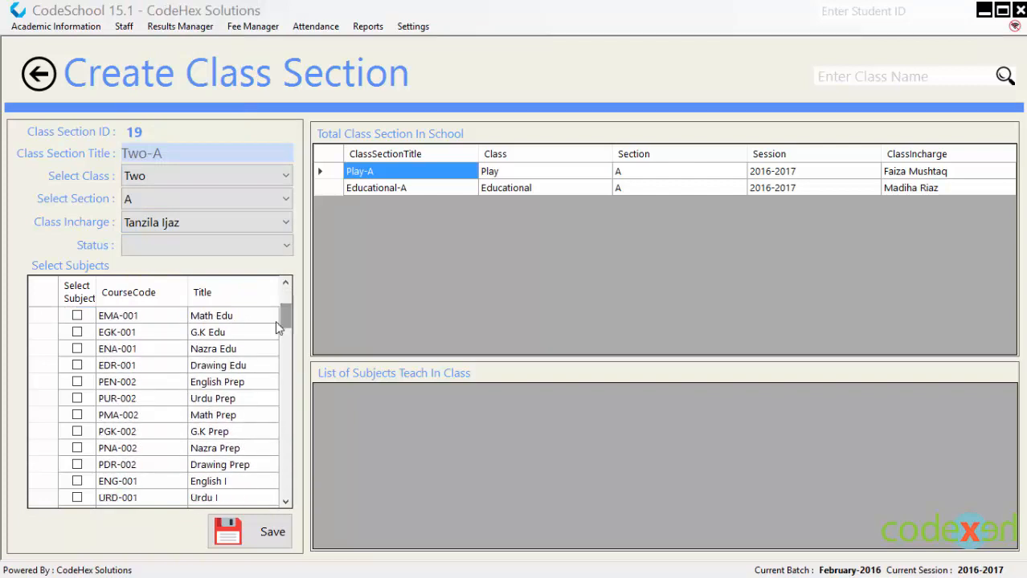
click(79, 383)
click(77, 383)
click(79, 400)
click(77, 415)
click(78, 432)
click(77, 448)
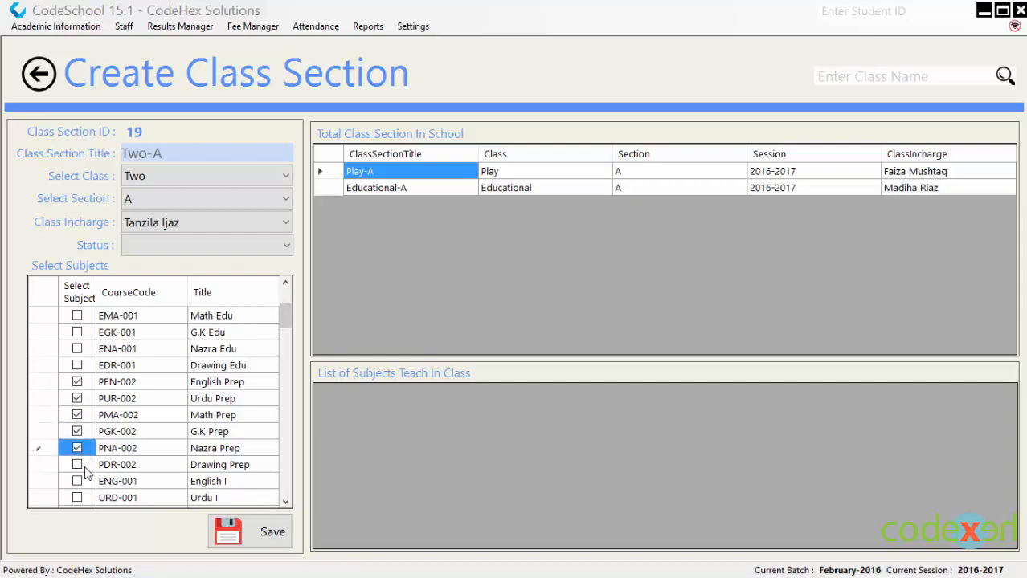
click(77, 465)
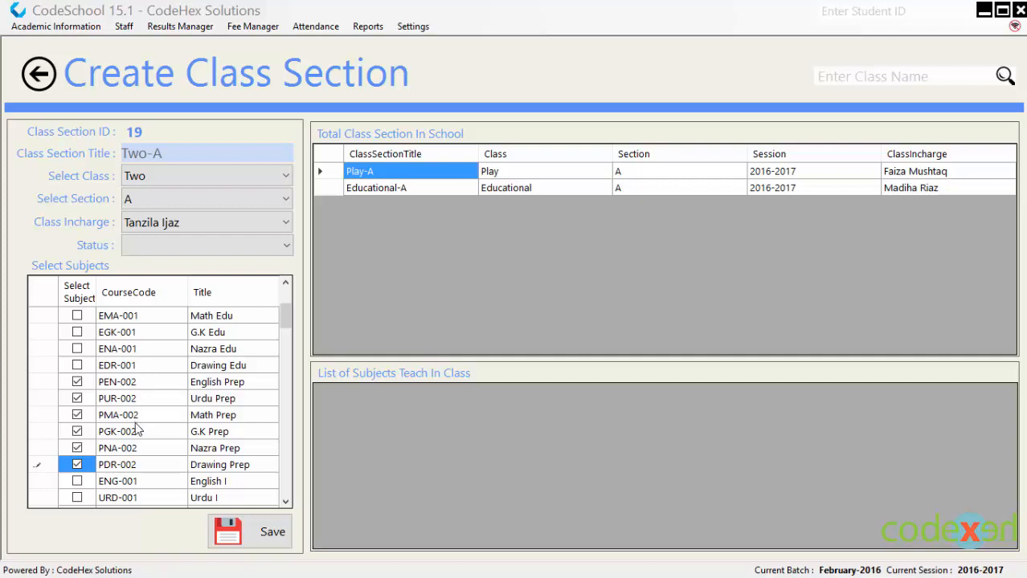
Save the Two-A class section with status Active and display its list of subjects.
click(273, 535)
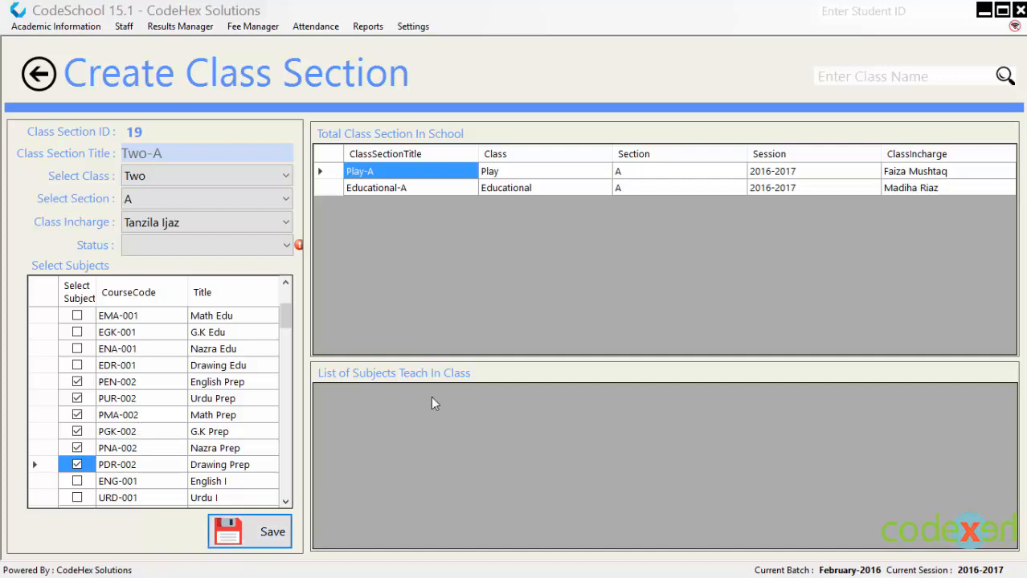
click(254, 245)
click(237, 267)
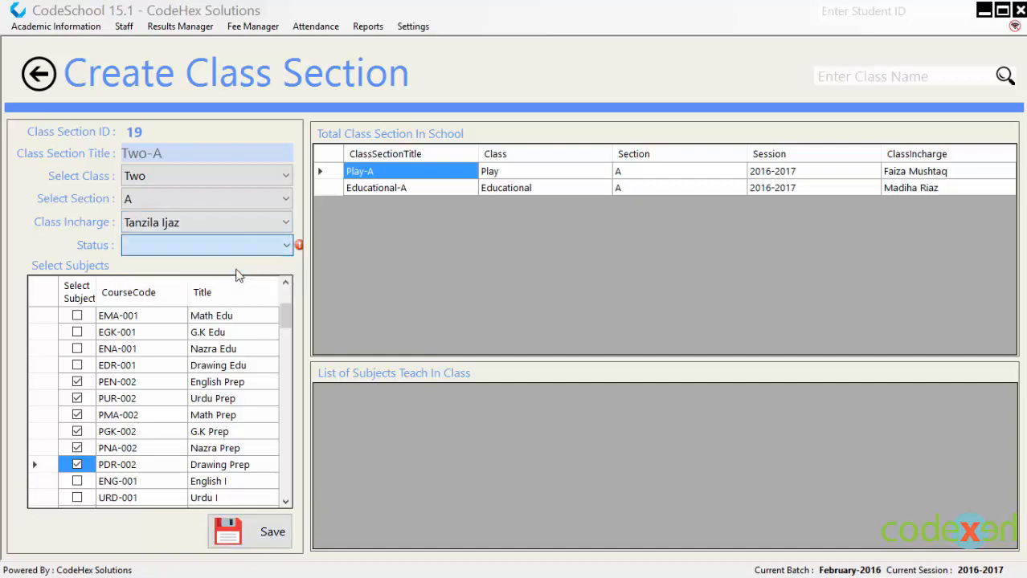
click(261, 524)
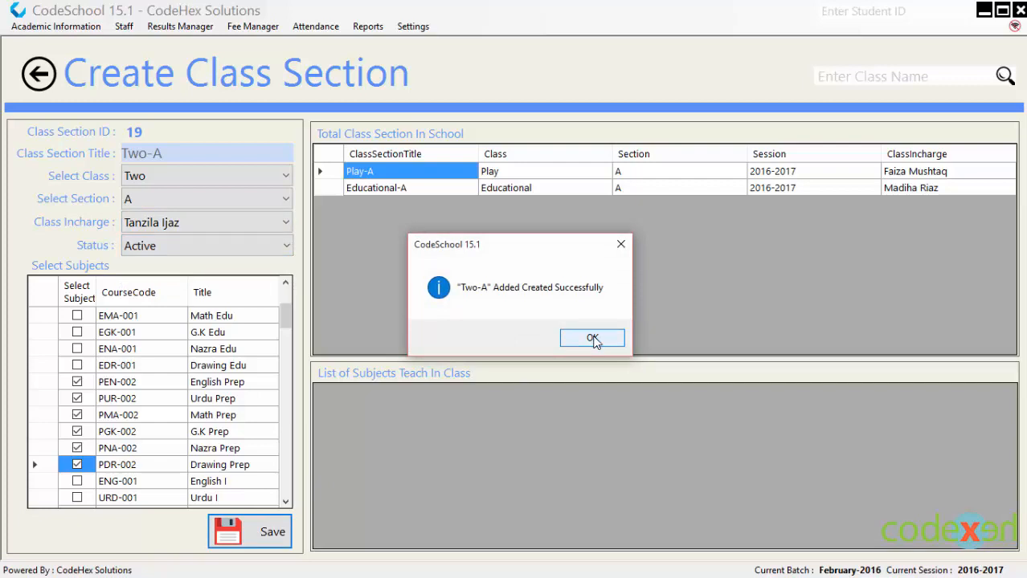
click(592, 338)
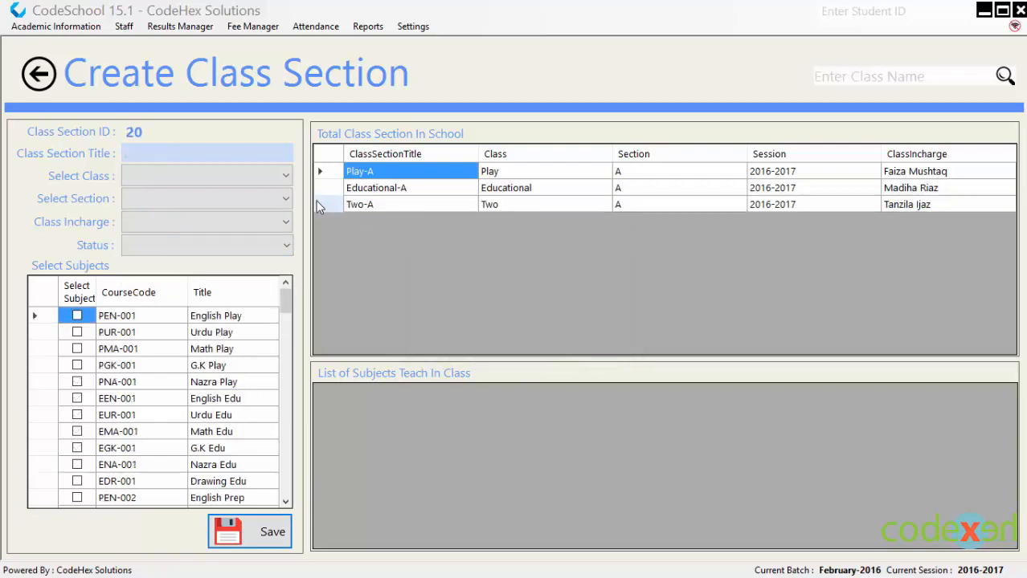
click(323, 206)
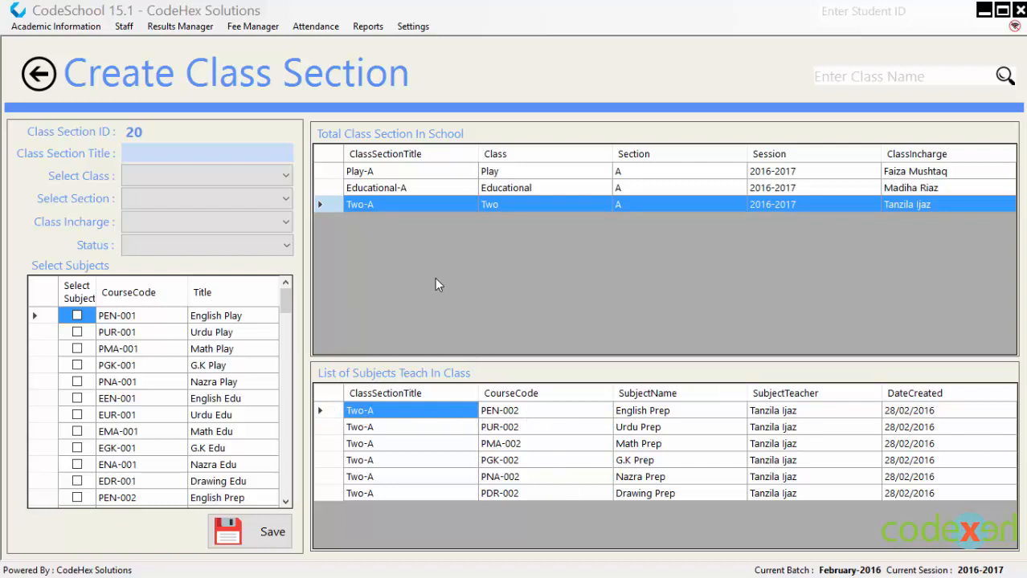
Leave the class section form, reopen enrollment to the current session, and select all students of the One-A class.
click(46, 72)
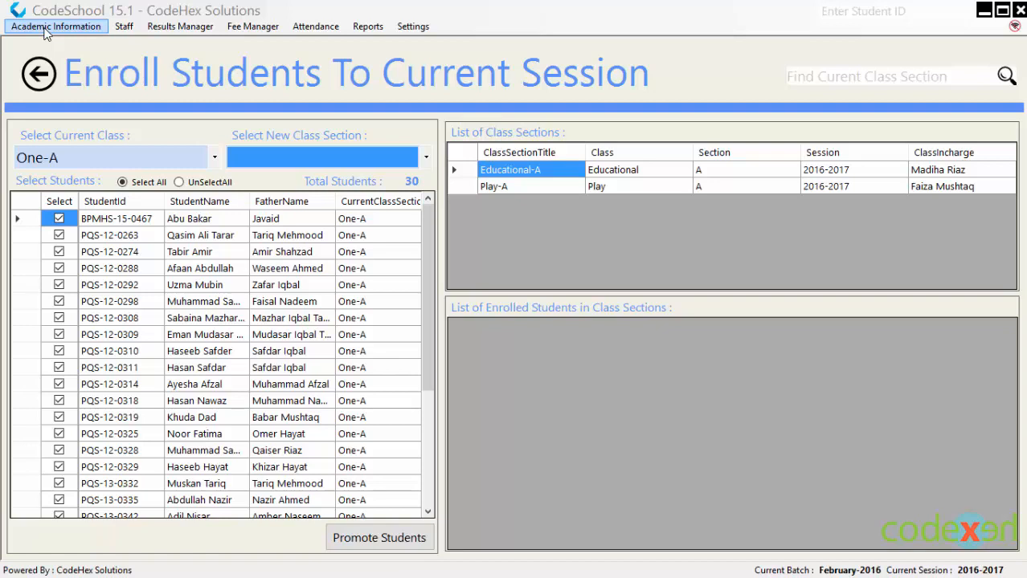
click(45, 69)
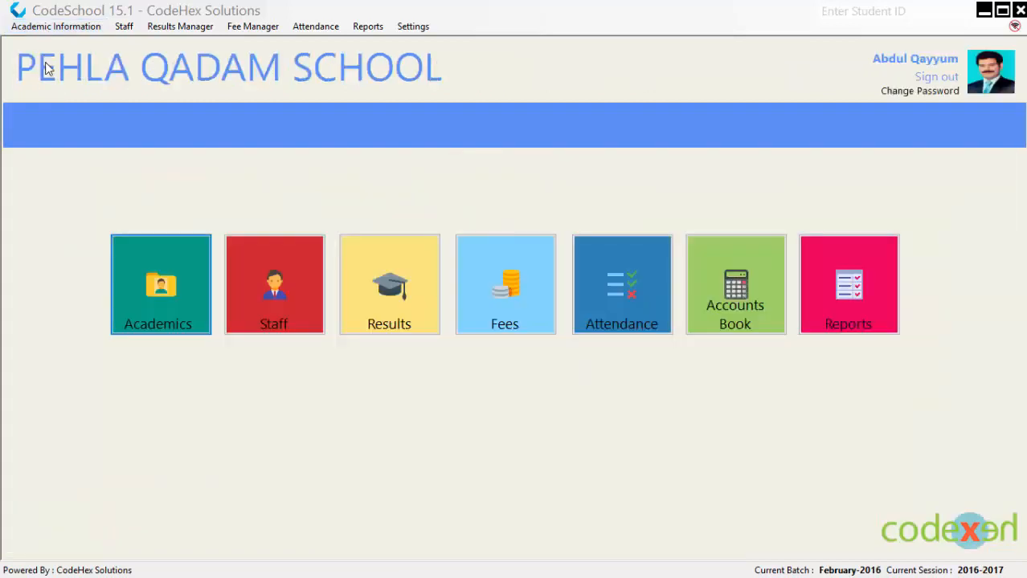
click(65, 28)
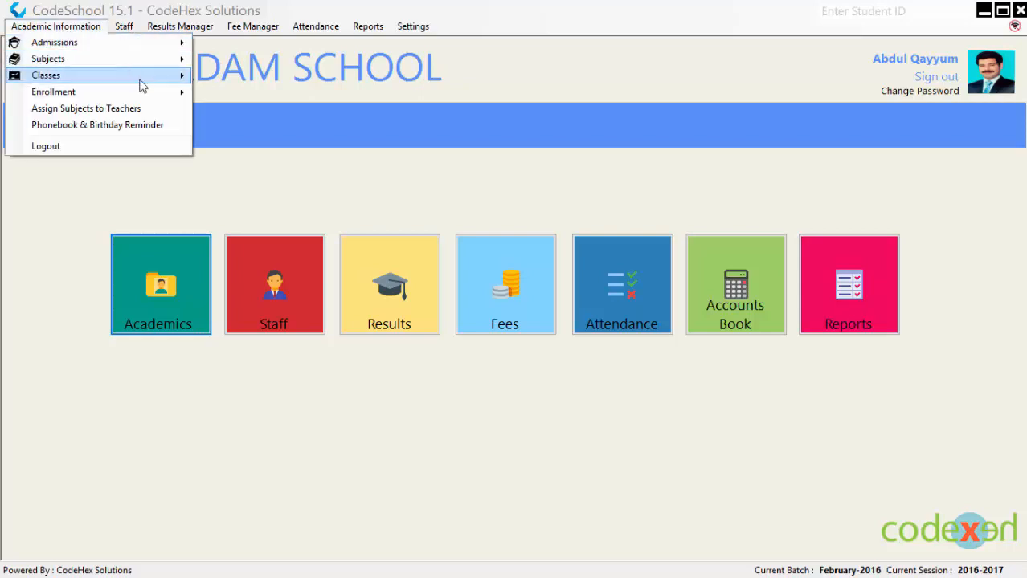
mouse_move(174, 93)
click(281, 98)
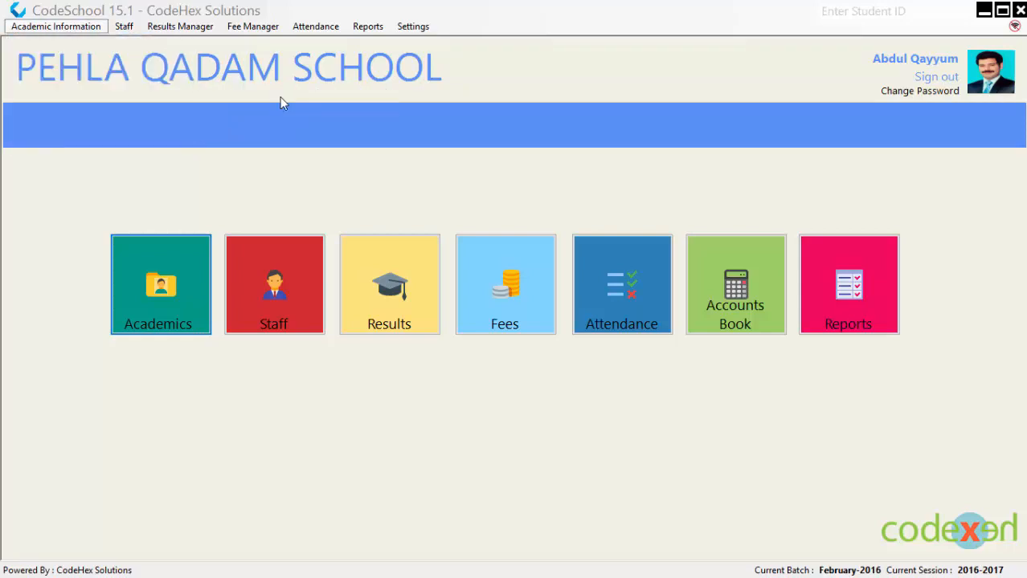
click(214, 158)
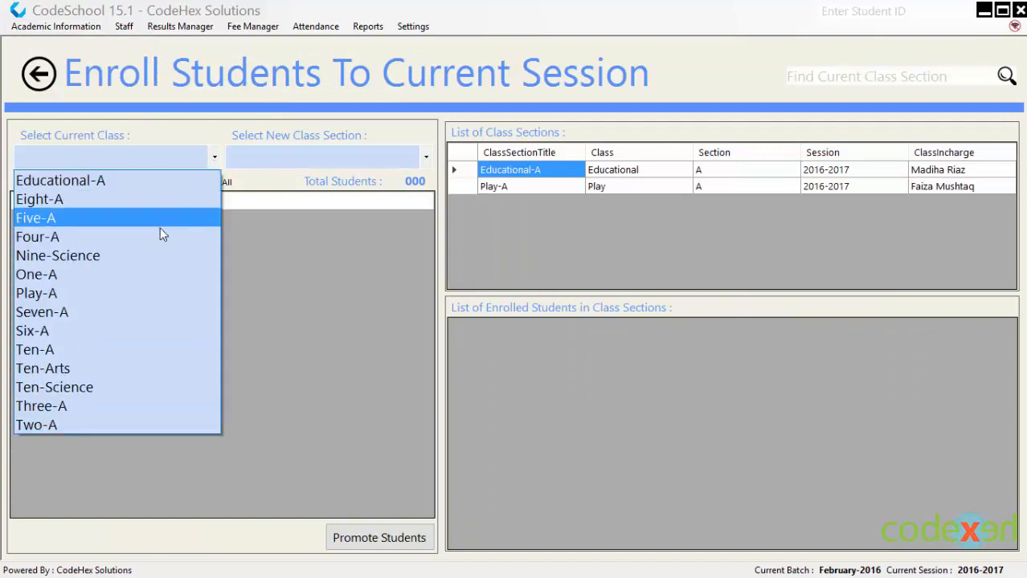
click(127, 271)
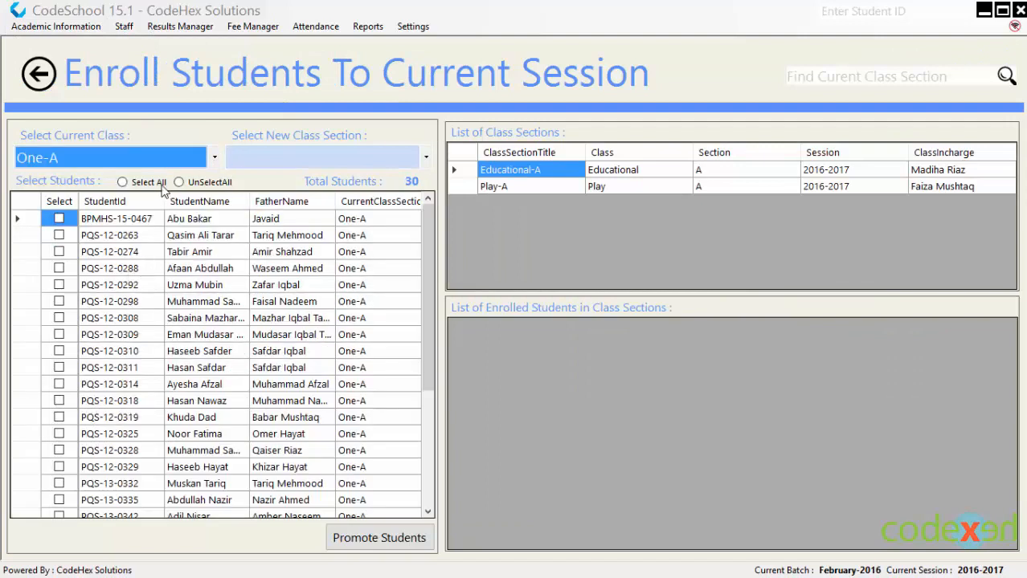
click(122, 182)
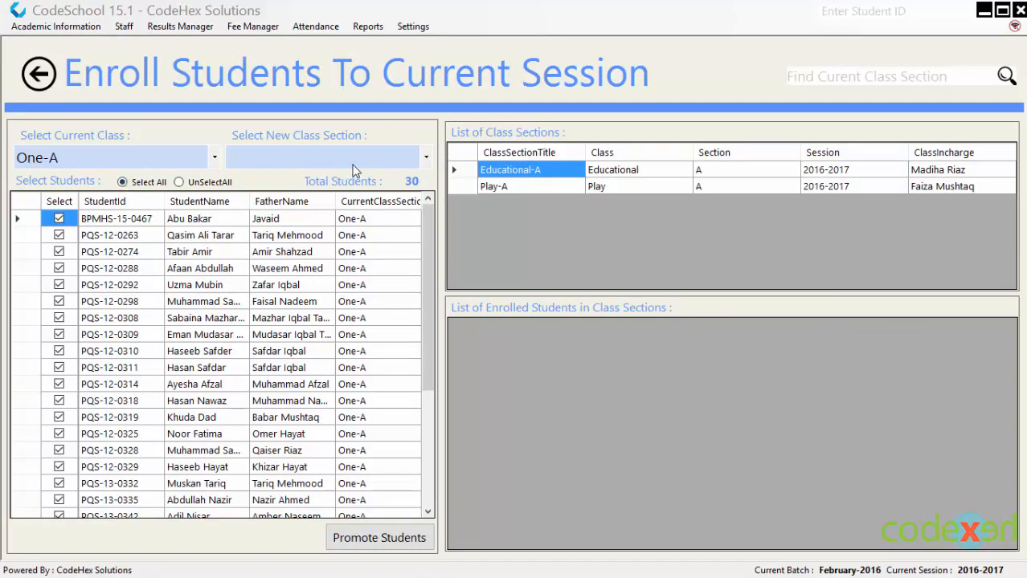
Promote the selected One-A students to the Two-A class section and display that section's list of enrolled students.
click(426, 159)
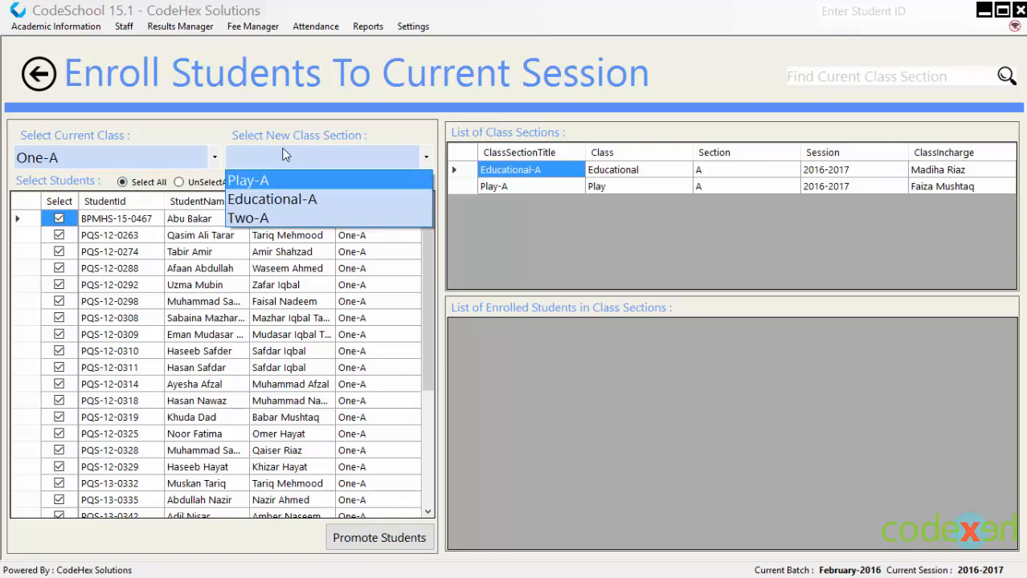
click(288, 213)
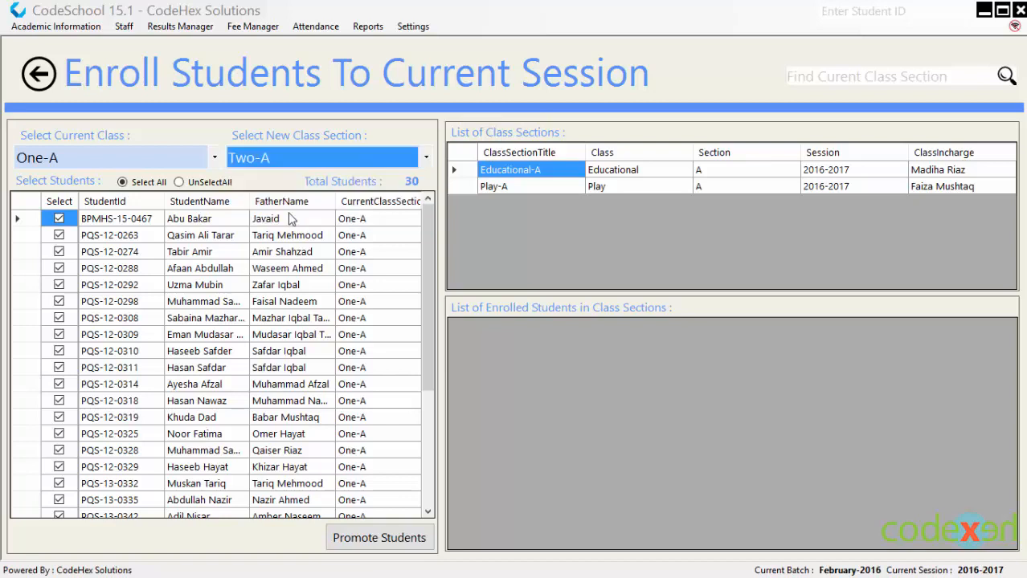
click(361, 535)
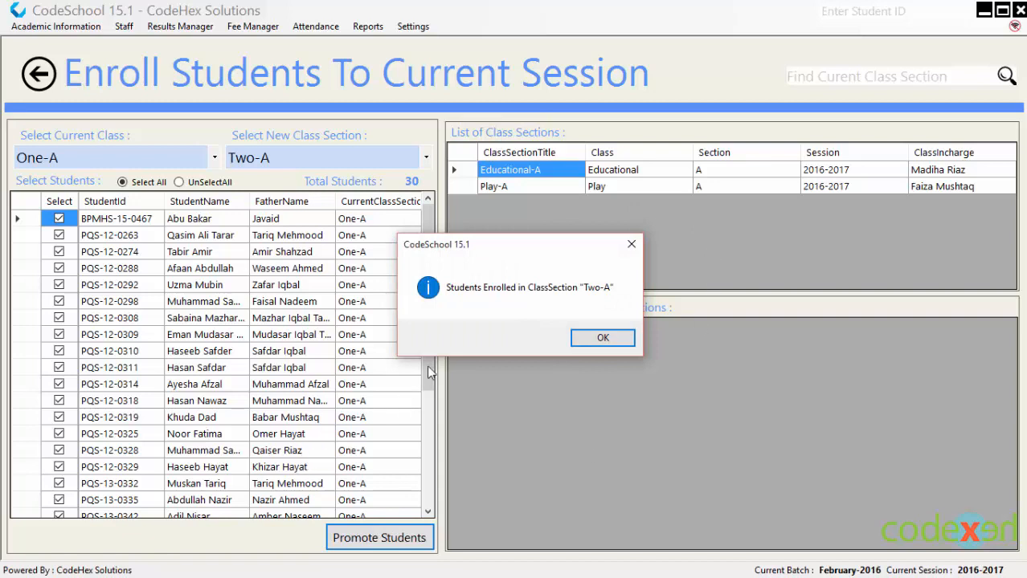
click(602, 339)
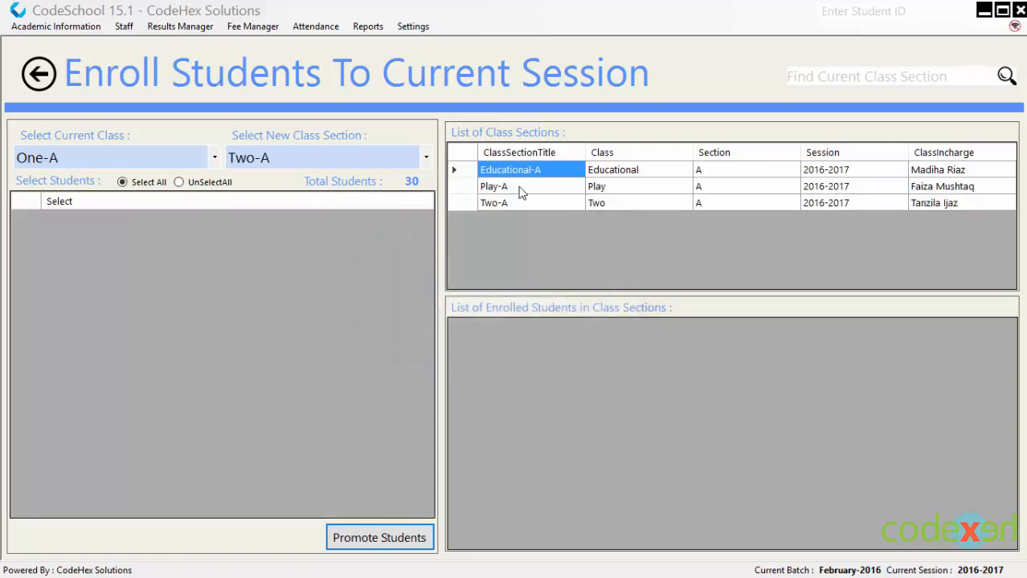
click(465, 202)
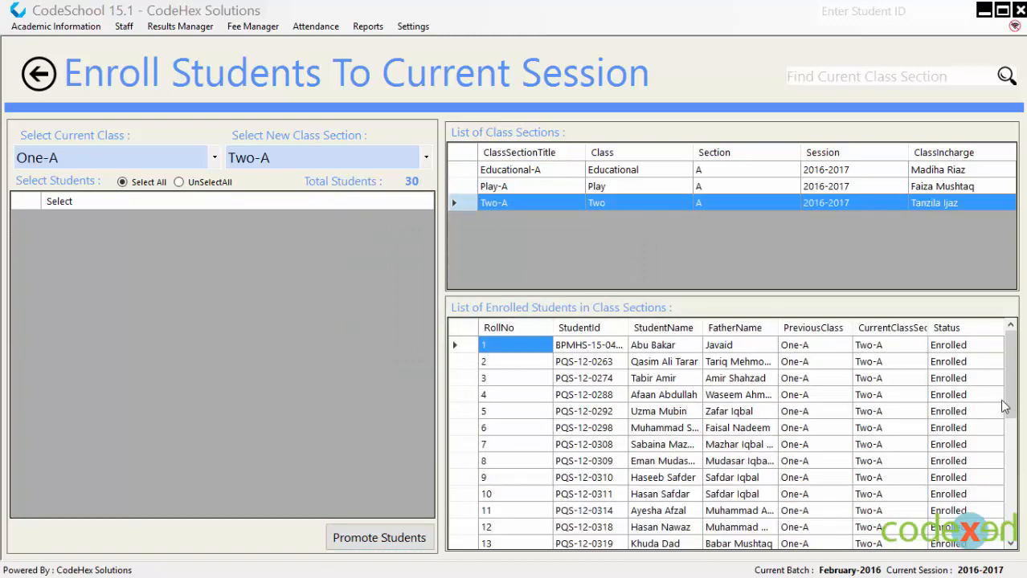
drag(1011, 390, 1015, 363)
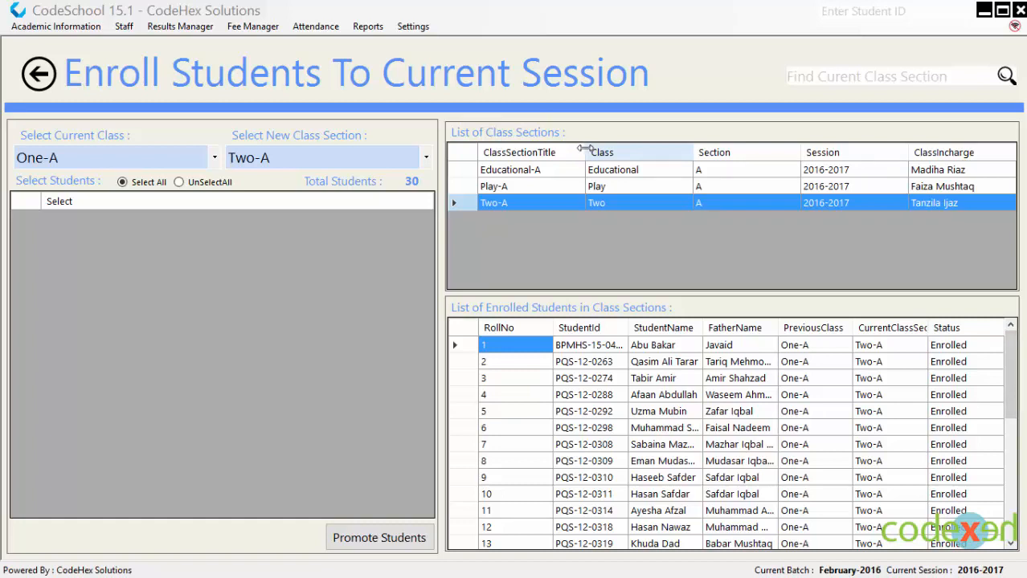
Review the details of the 2016-2017 session in the current session settings and close them.
click(414, 27)
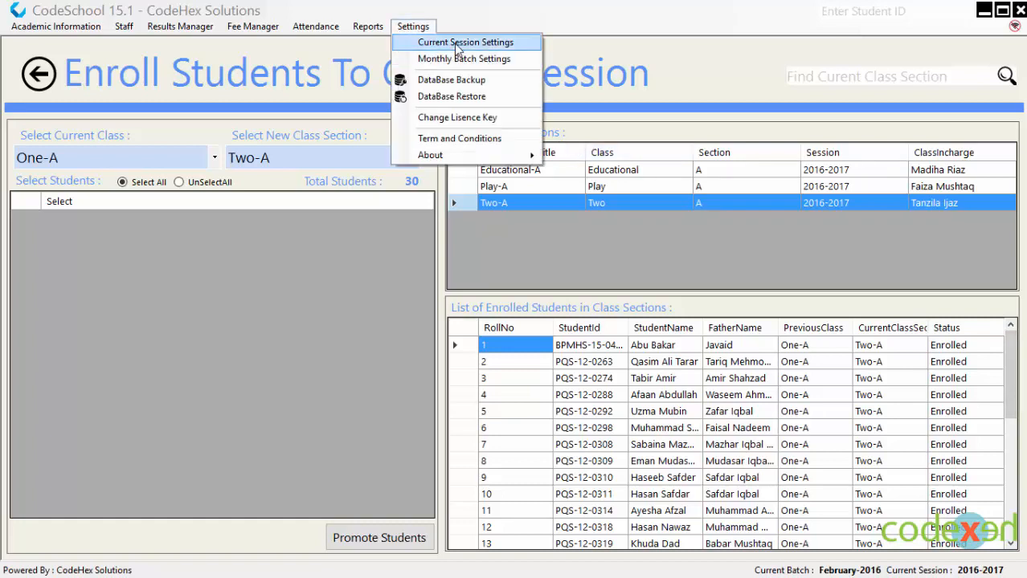
click(455, 44)
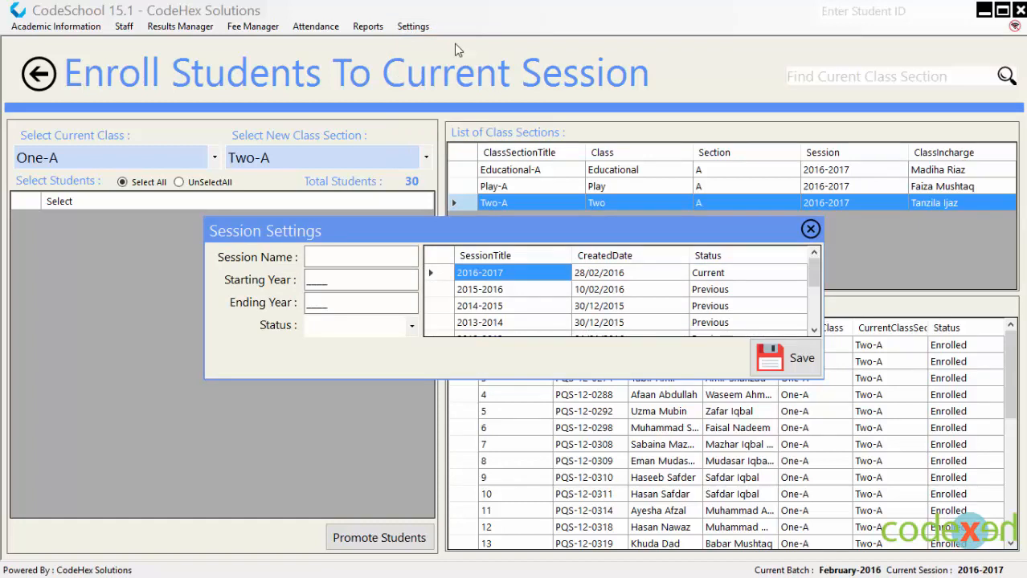
click(441, 275)
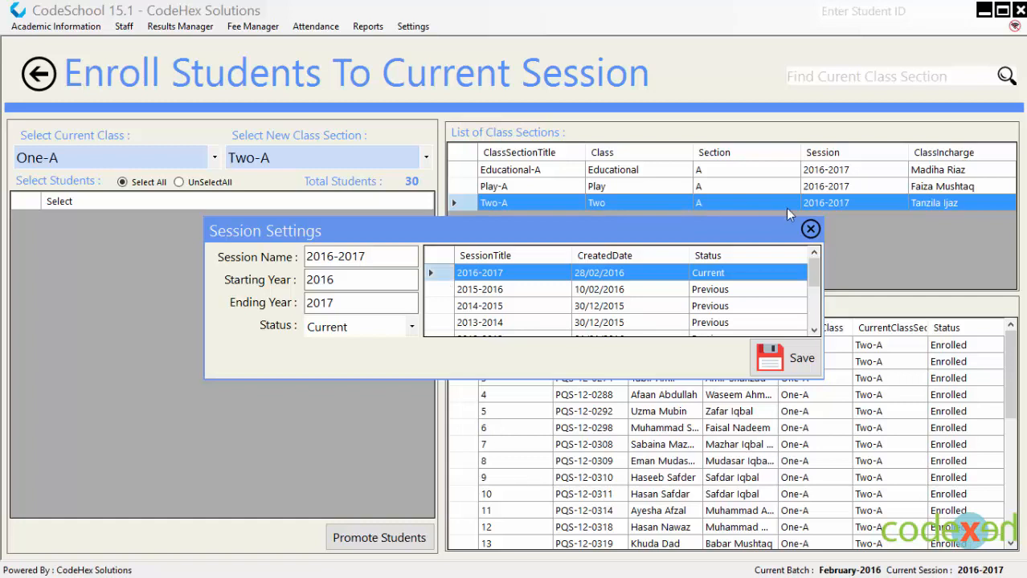
click(810, 229)
In the current-session enrollment form, list the Six-A students and check the class sections available for their promotion.
click(54, 26)
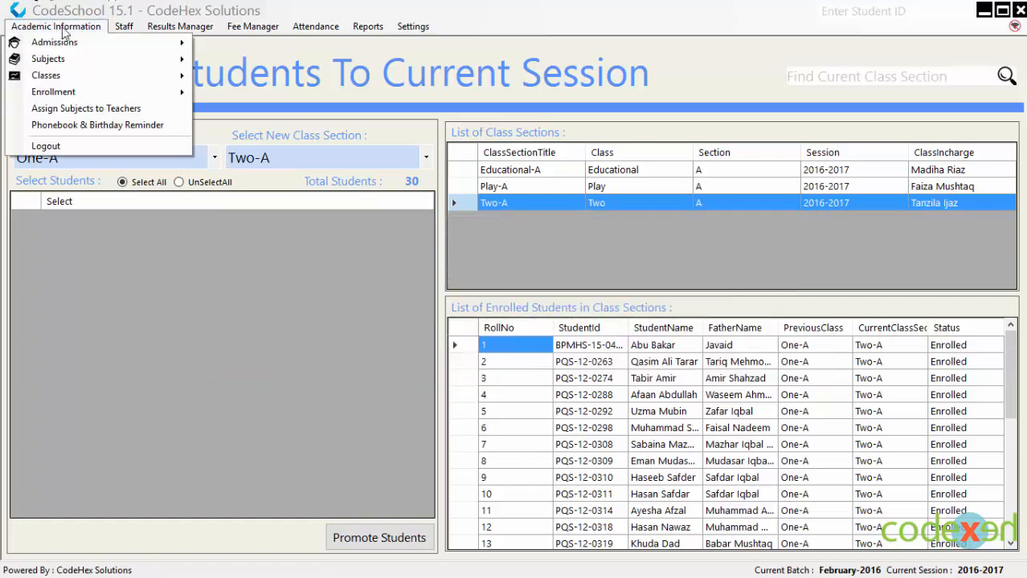
mouse_move(180, 94)
click(229, 94)
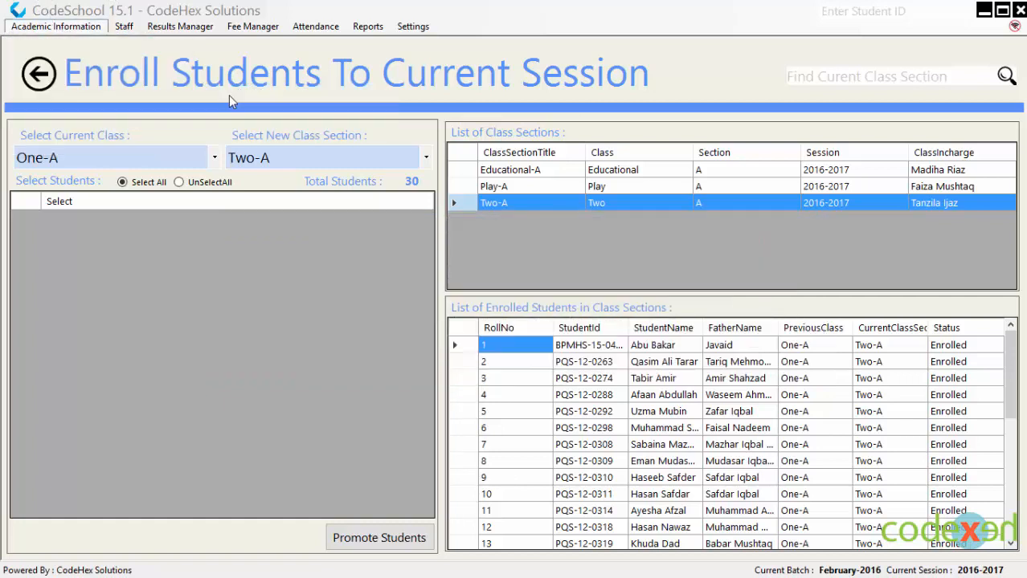
click(214, 157)
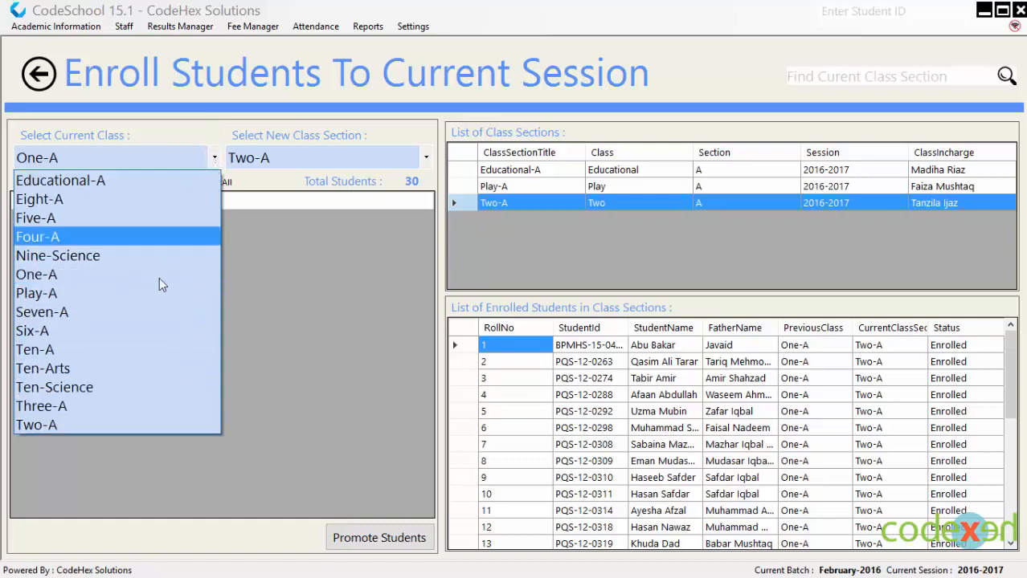
click(141, 331)
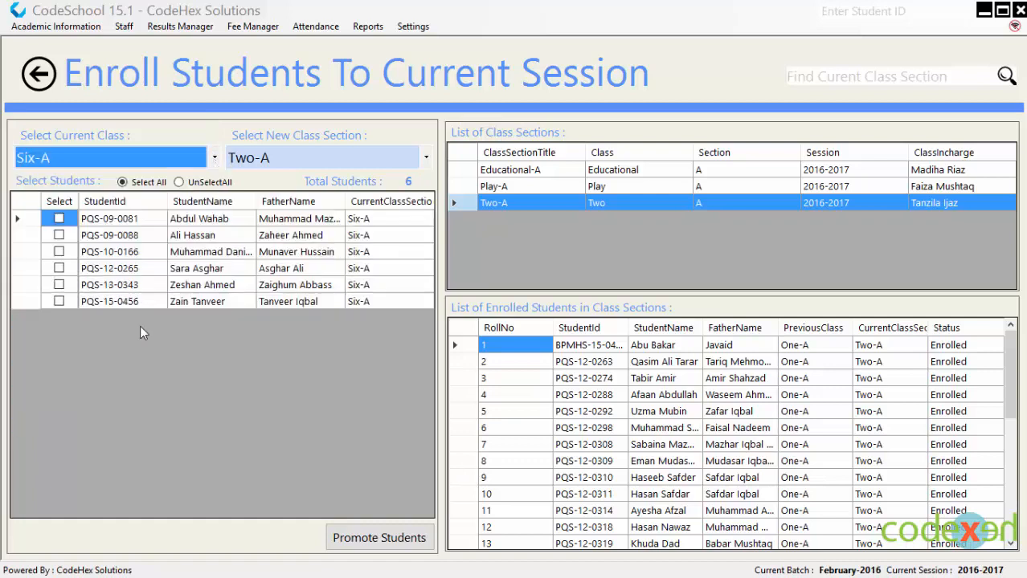
click(425, 159)
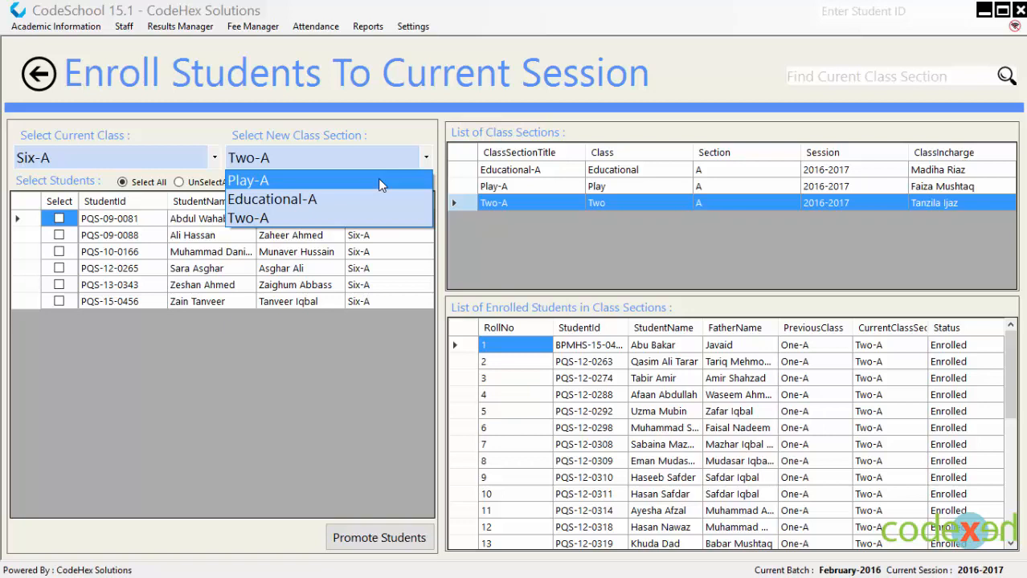
click(66, 28)
click(67, 29)
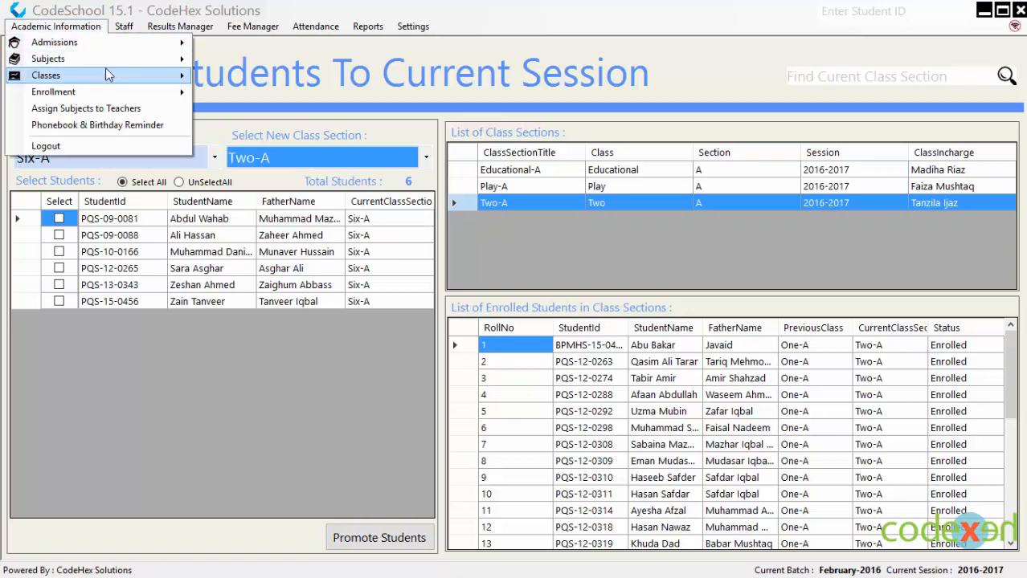
mouse_move(117, 75)
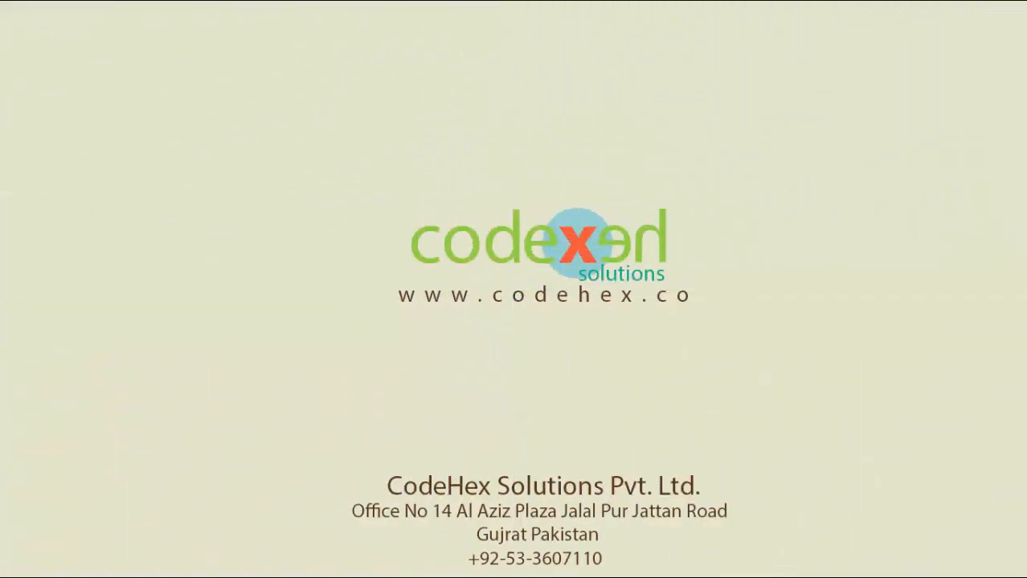